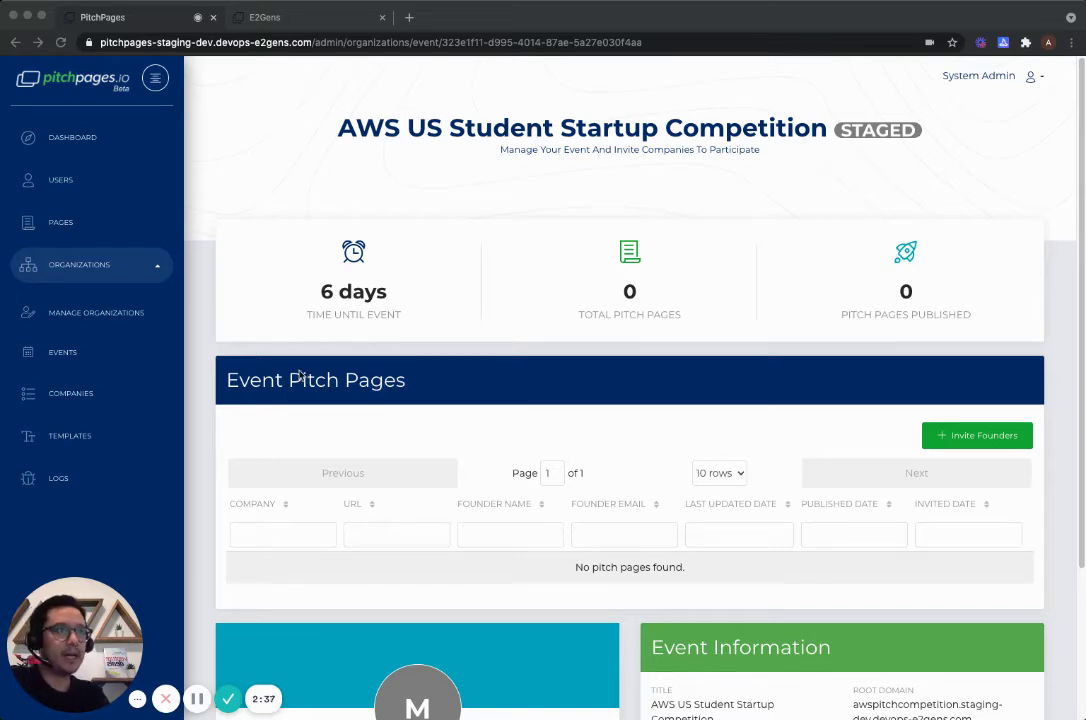
- Open the Mirio Organization dashboard from the list of managed organizations and view its events
left_click(141, 270)
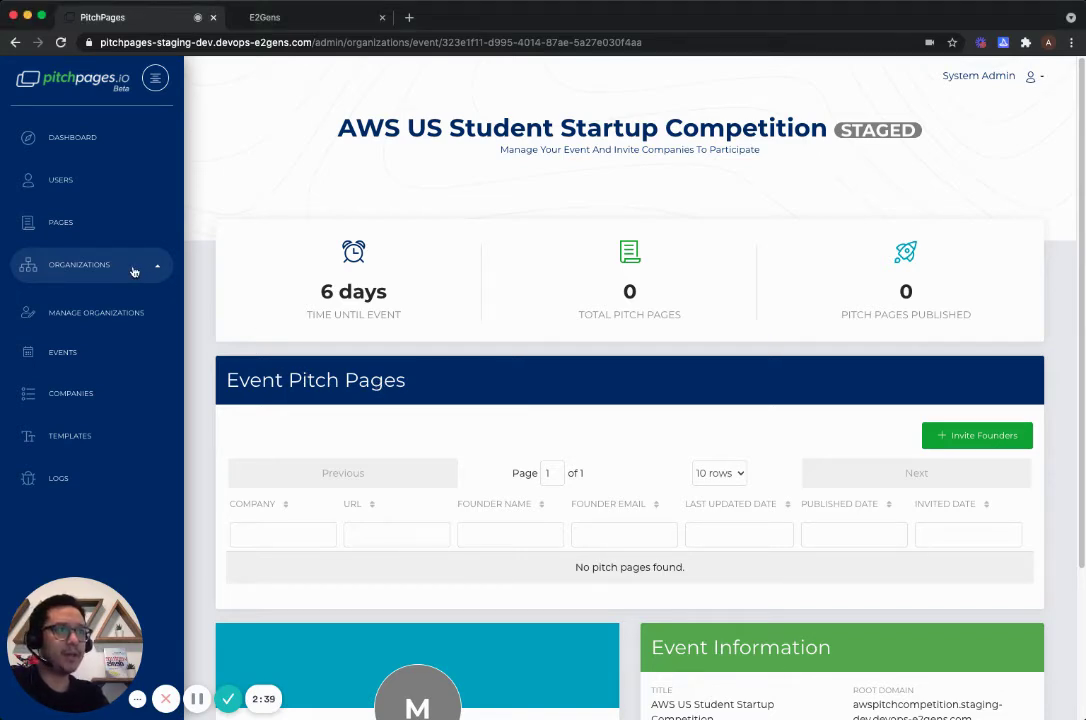
left_click(133, 268)
left_click(131, 272)
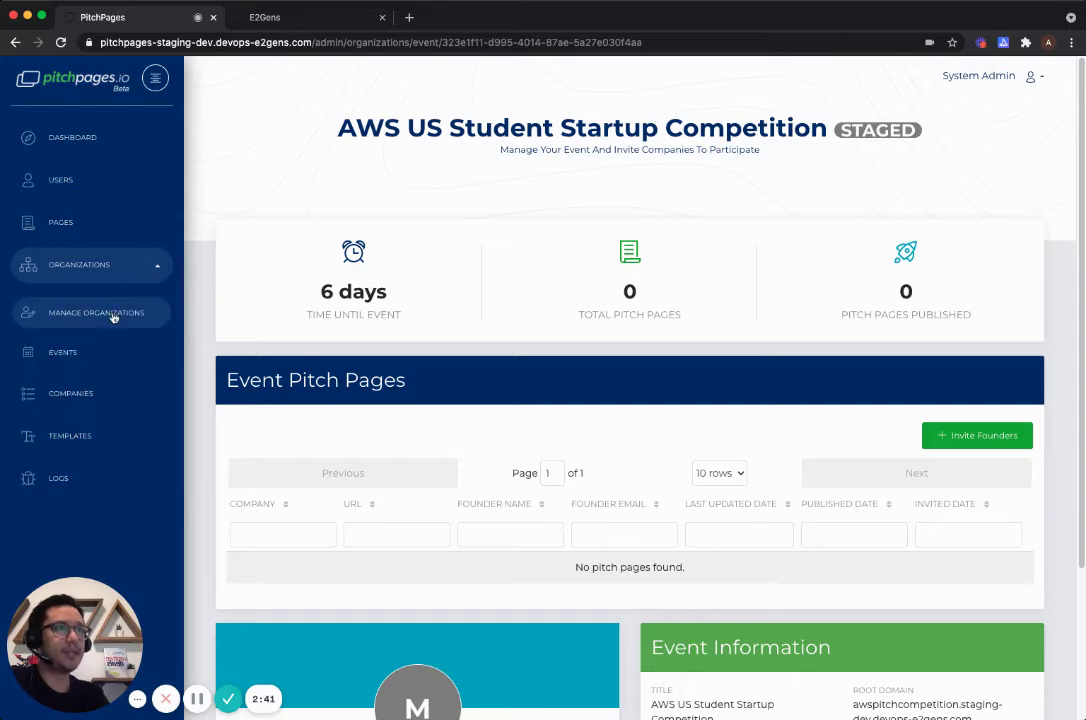
left_click(115, 313)
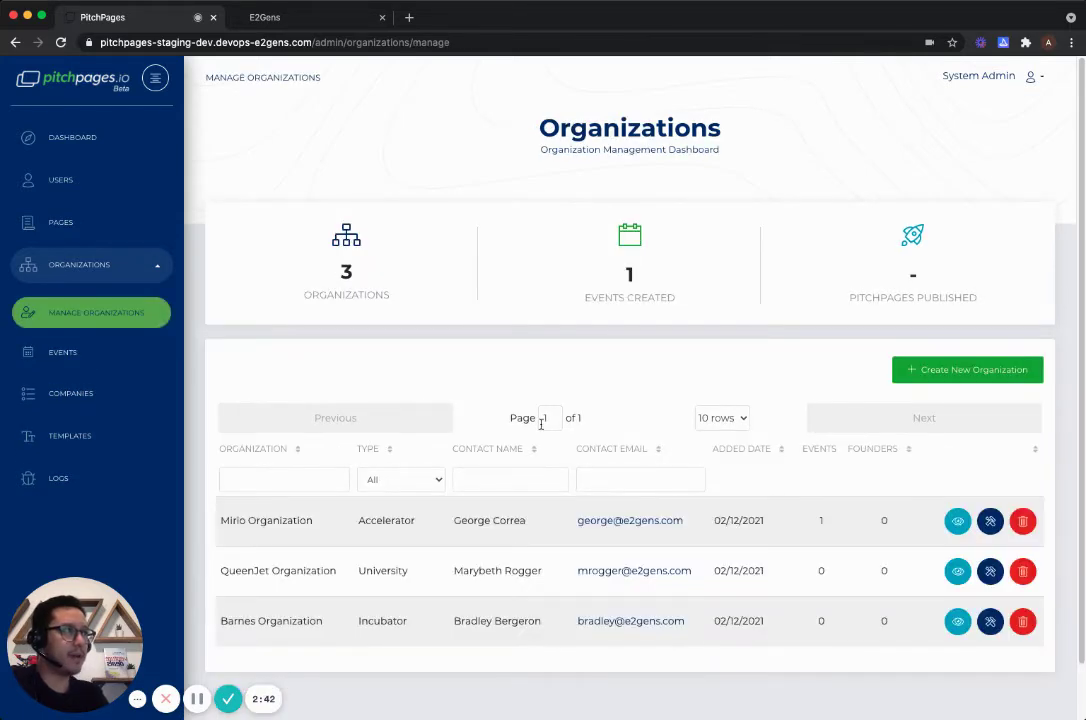
left_click(957, 521)
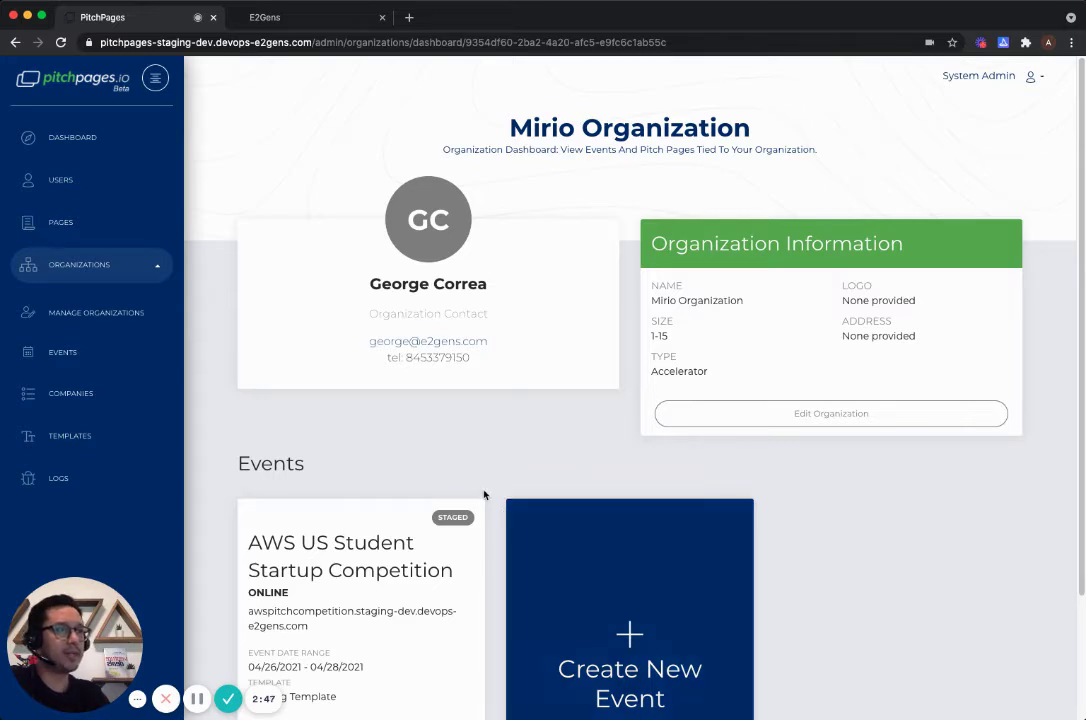
scroll(484, 496, "down", 2)
scroll(484, 496, "down", 2)
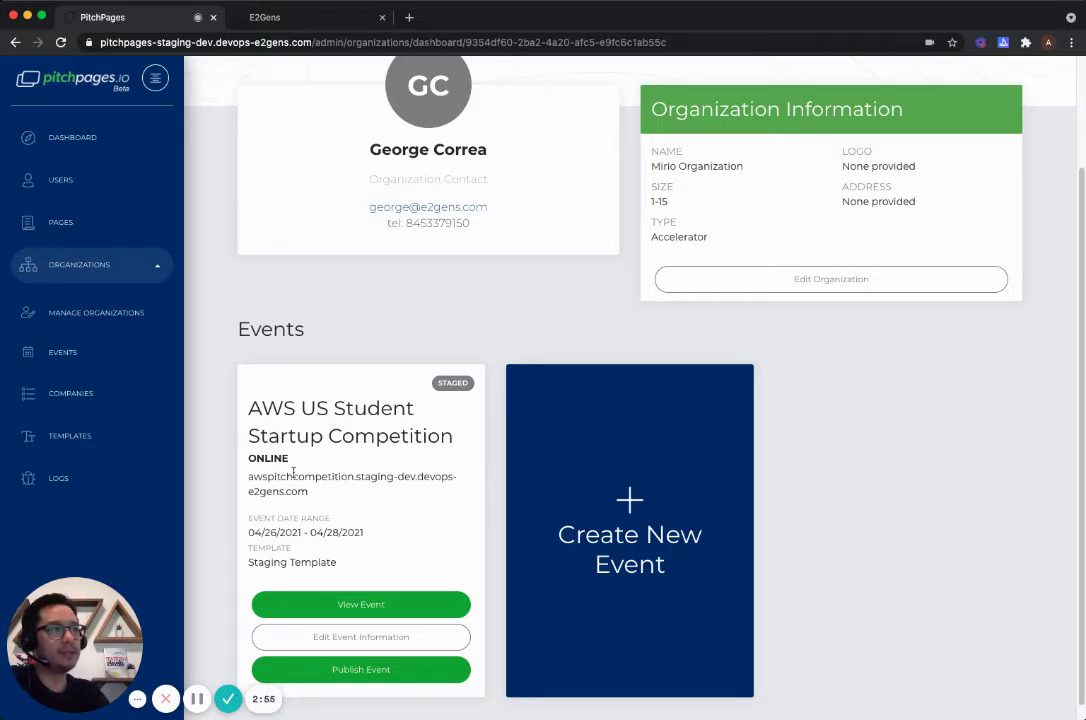
- View the AWS US Student Startup Competition event and review its pitch pages, owner and event information
left_click(398, 604)
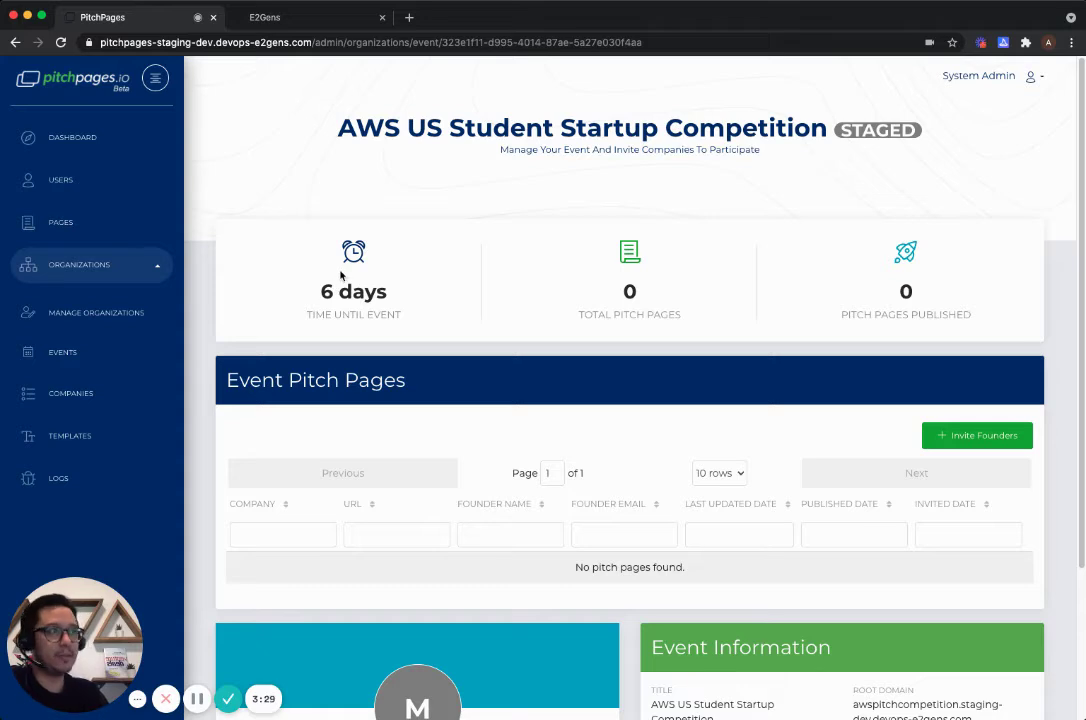
scroll(573, 459, "down", 3)
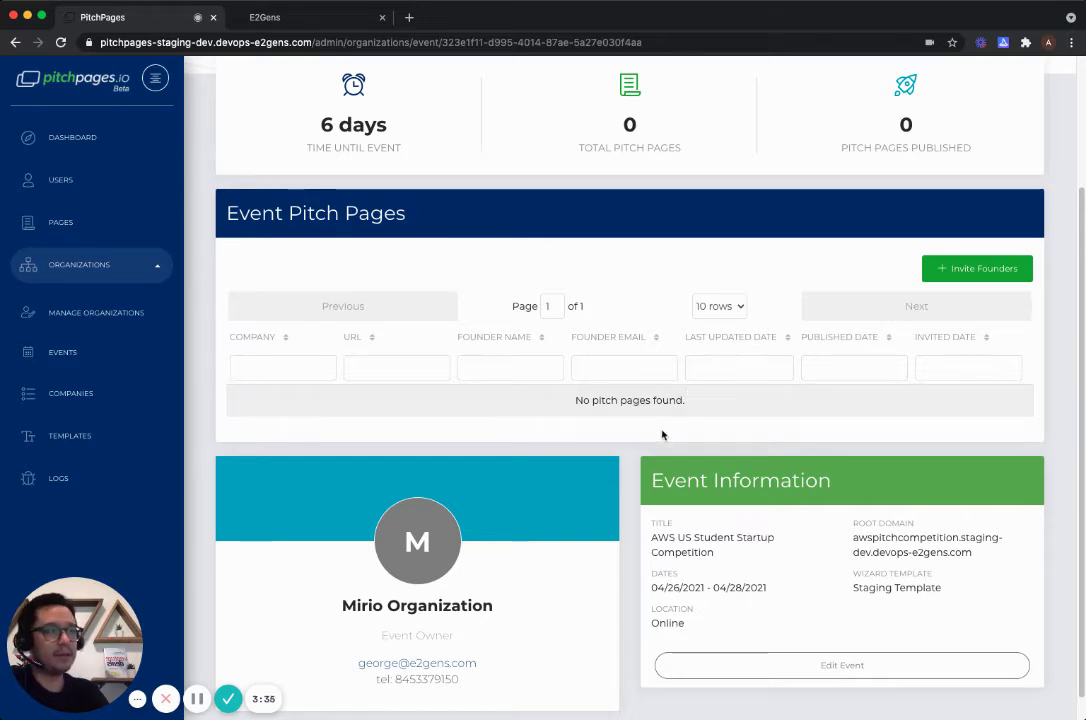
scroll(664, 435, "down", 1)
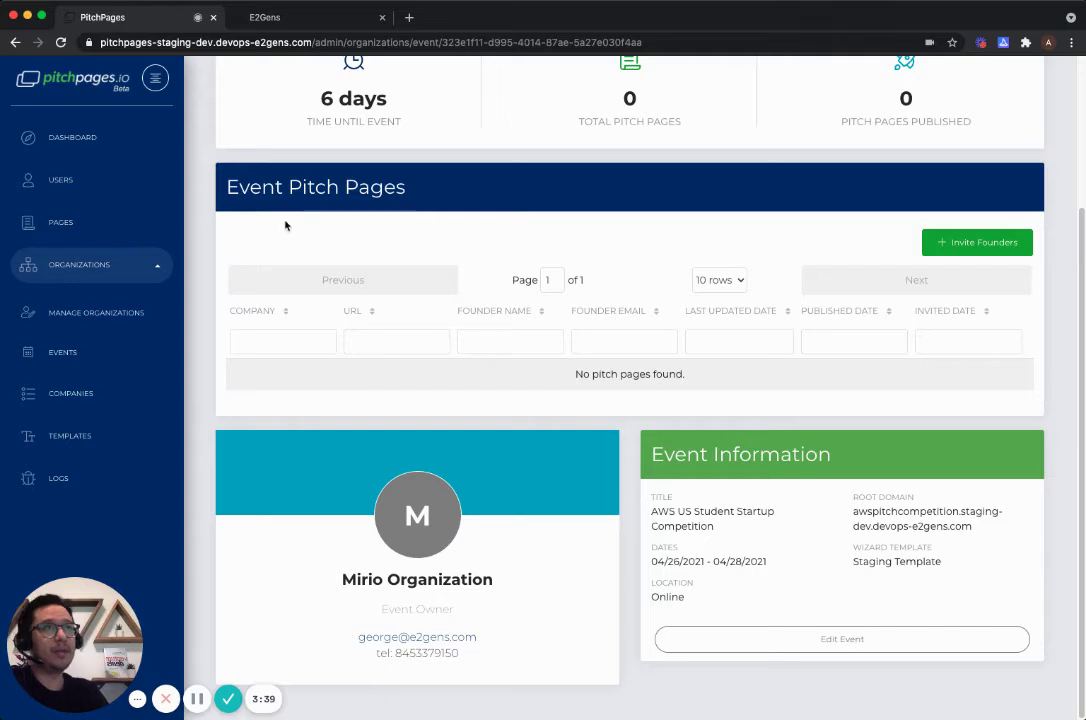
- Switch to the E2Gens competition website and examine its information, founders, prizes, judges and format sections
left_click(306, 29)
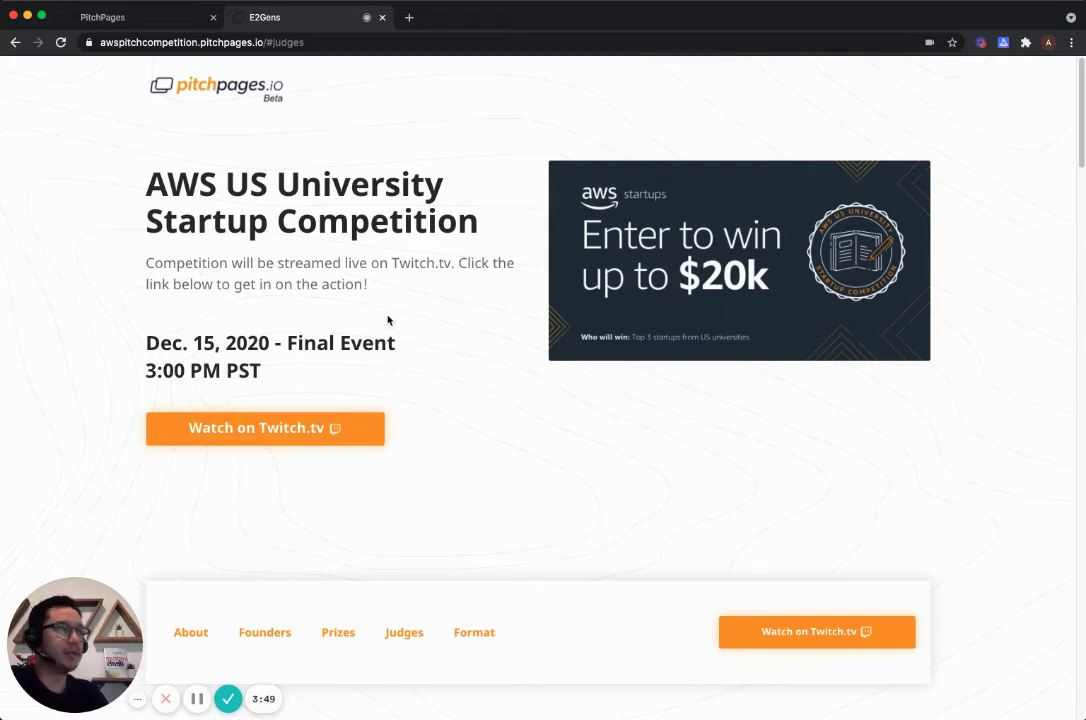
scroll(465, 383, "down", 5)
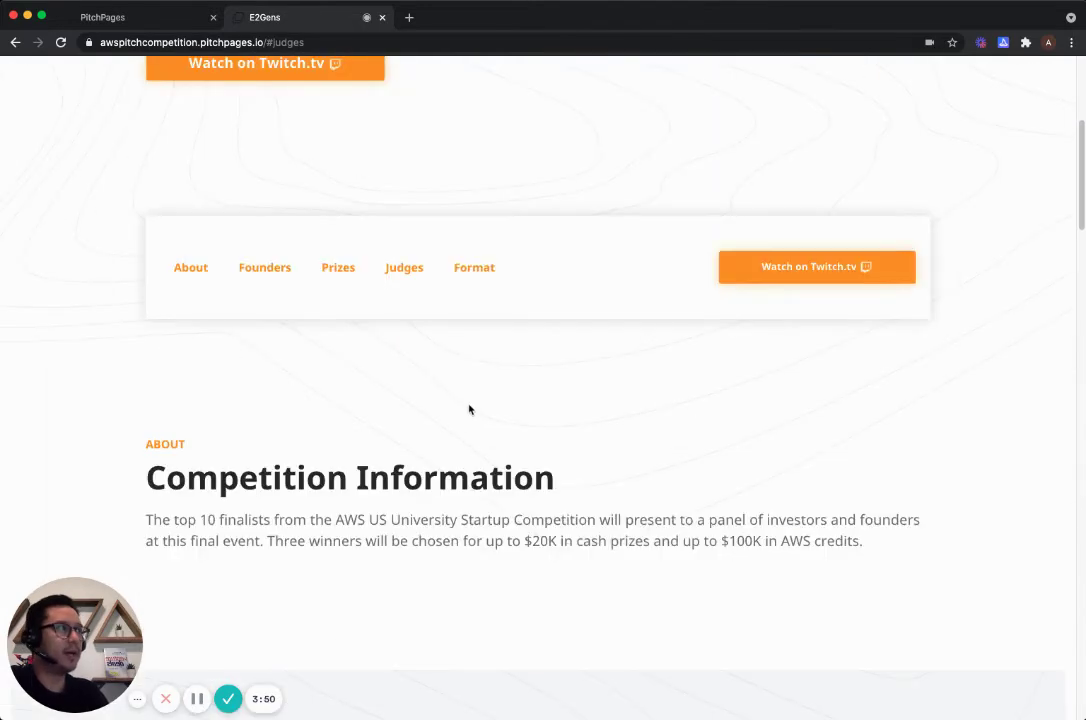
scroll(469, 408, "down", 8)
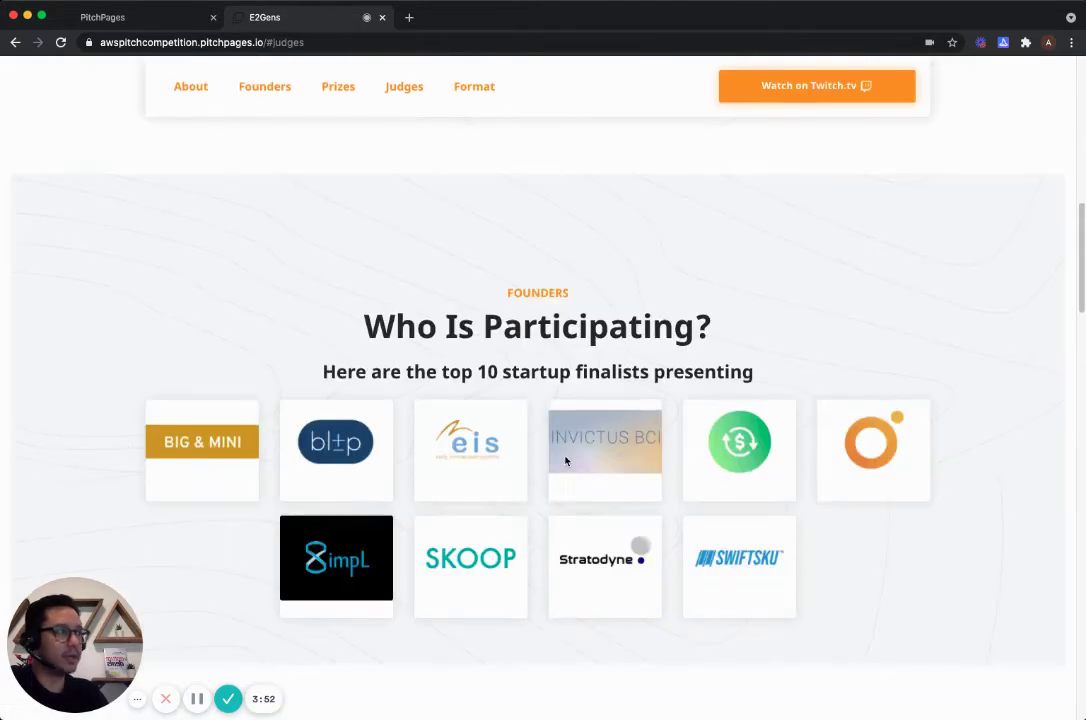
scroll(564, 460, "down", 1)
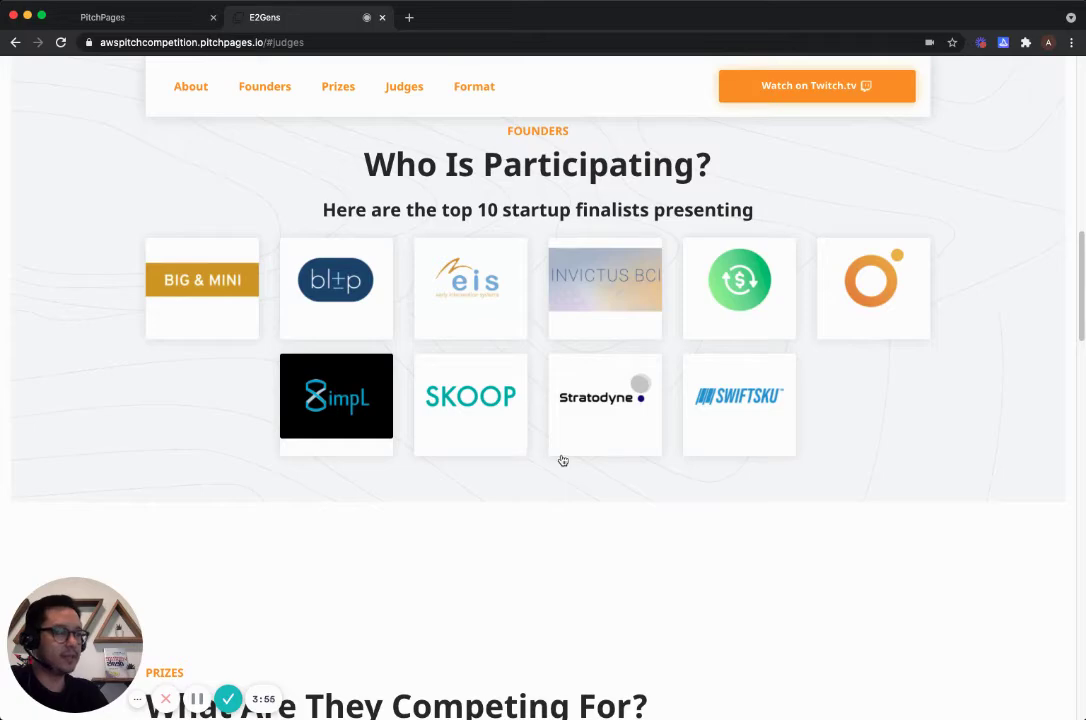
scroll(560, 460, "down", 3)
scroll(544, 460, "down", 5)
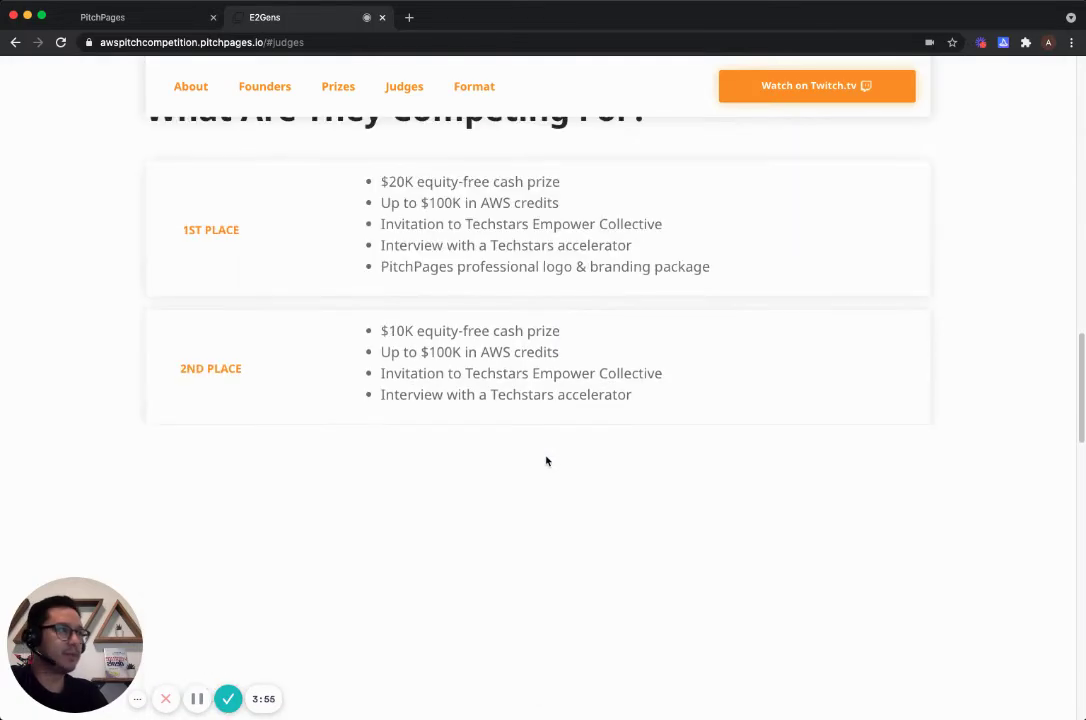
scroll(546, 457, "down", 4)
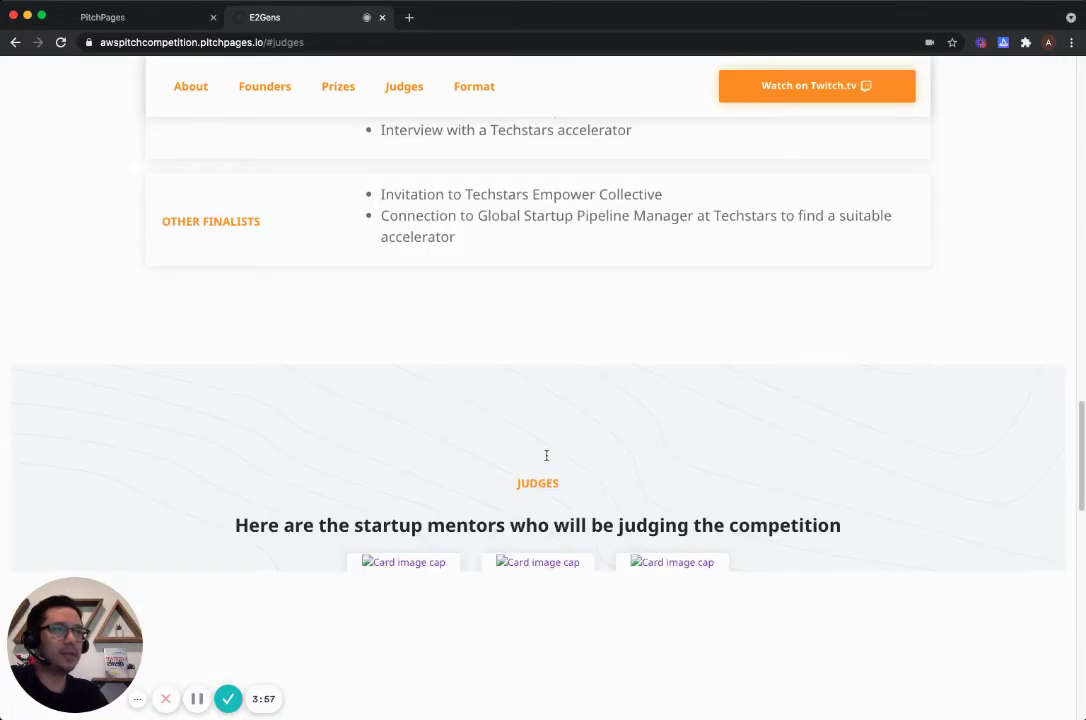
scroll(546, 455, "down", 2)
scroll(595, 440, "down", 6)
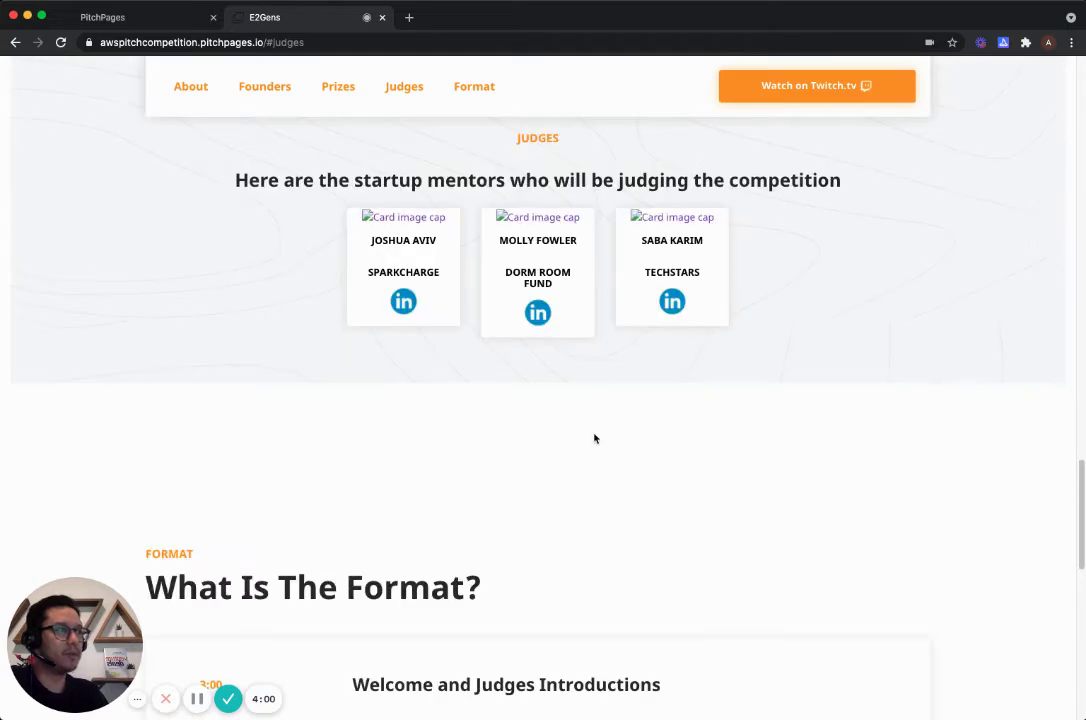
scroll(590, 435, "down", 2)
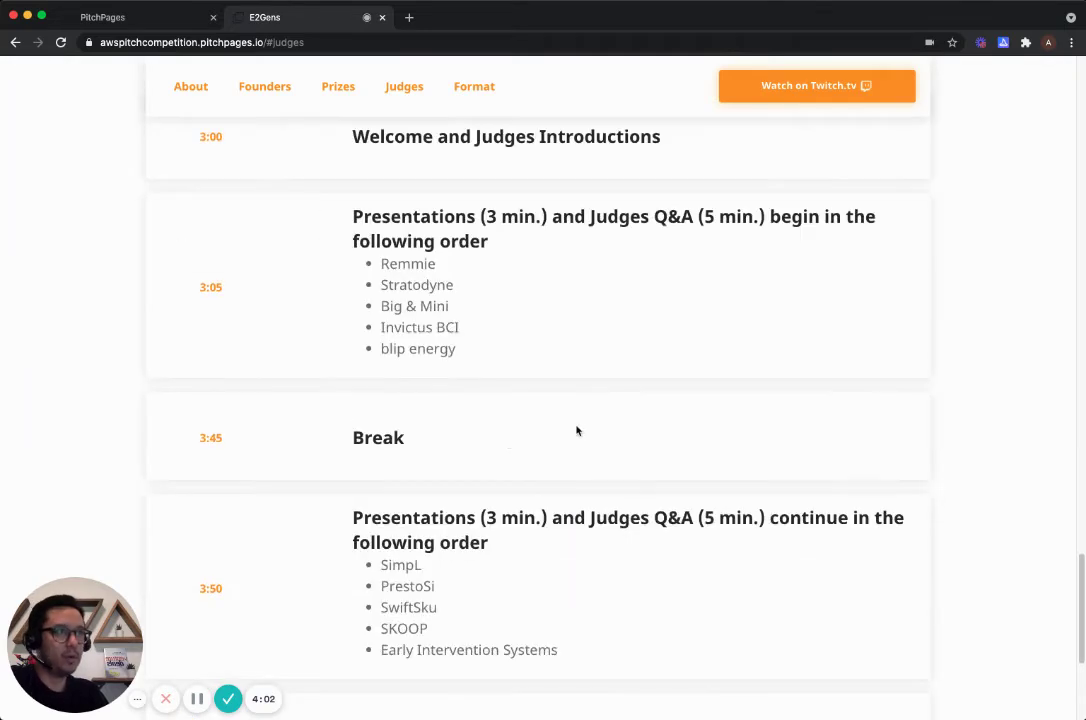
- Return to the PitchPages admin site, inspect the template choices in a new event form, and dismiss the form
left_click(128, 19)
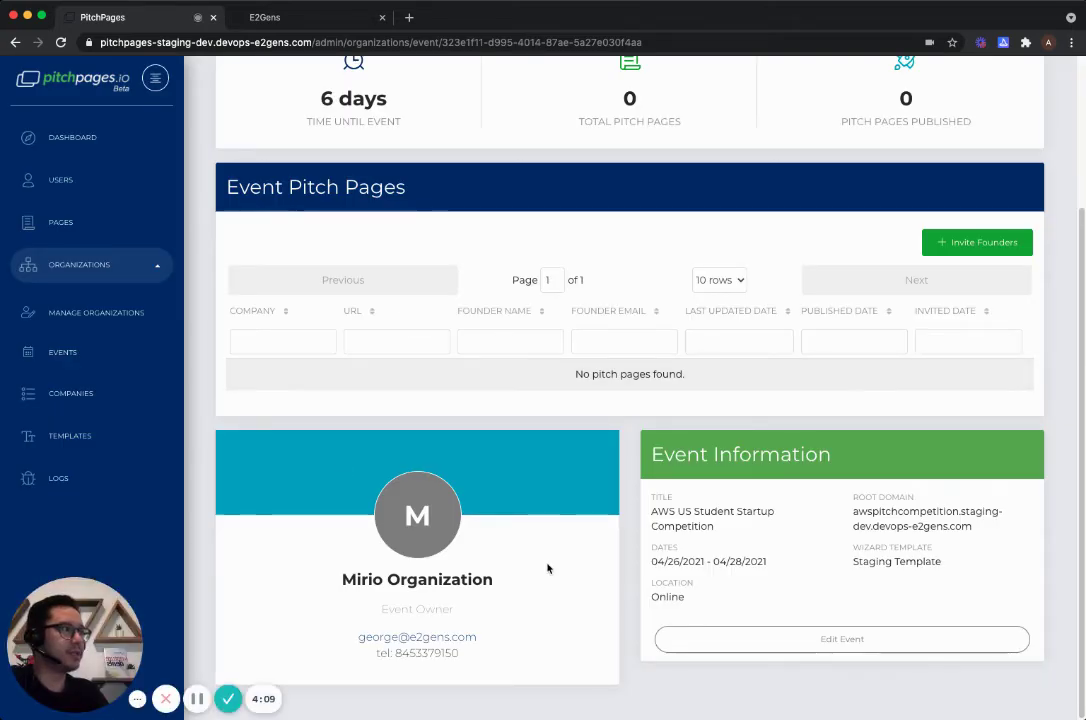
scroll(365, 492, "up", 1)
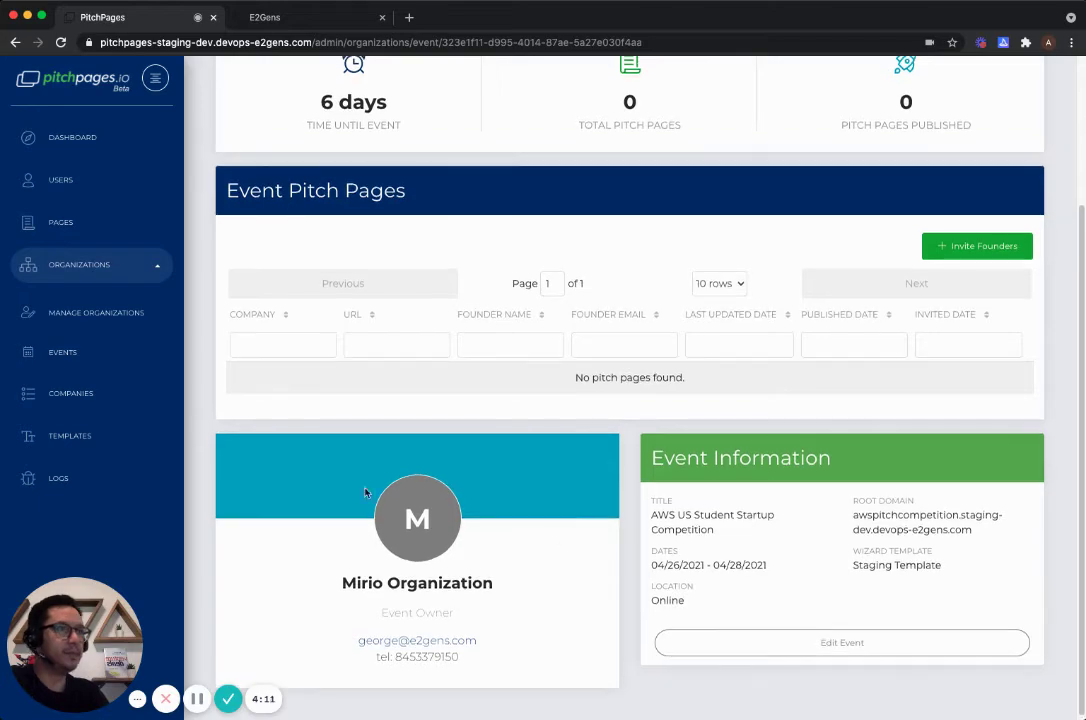
scroll(315, 381, "up", 5)
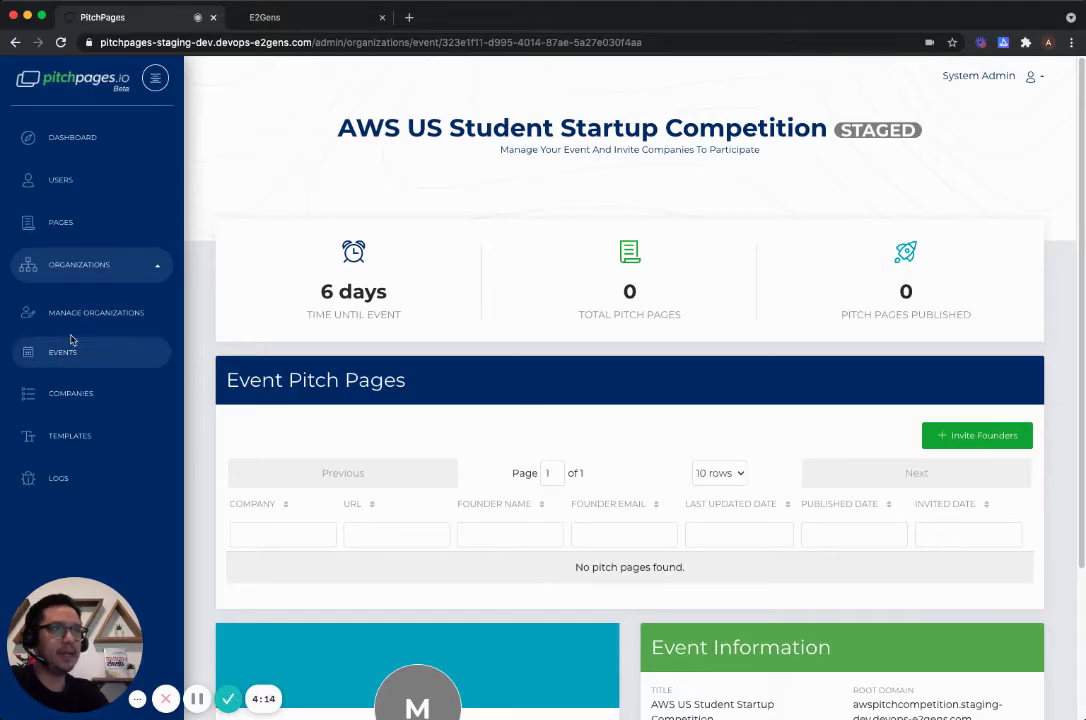
left_click(68, 349)
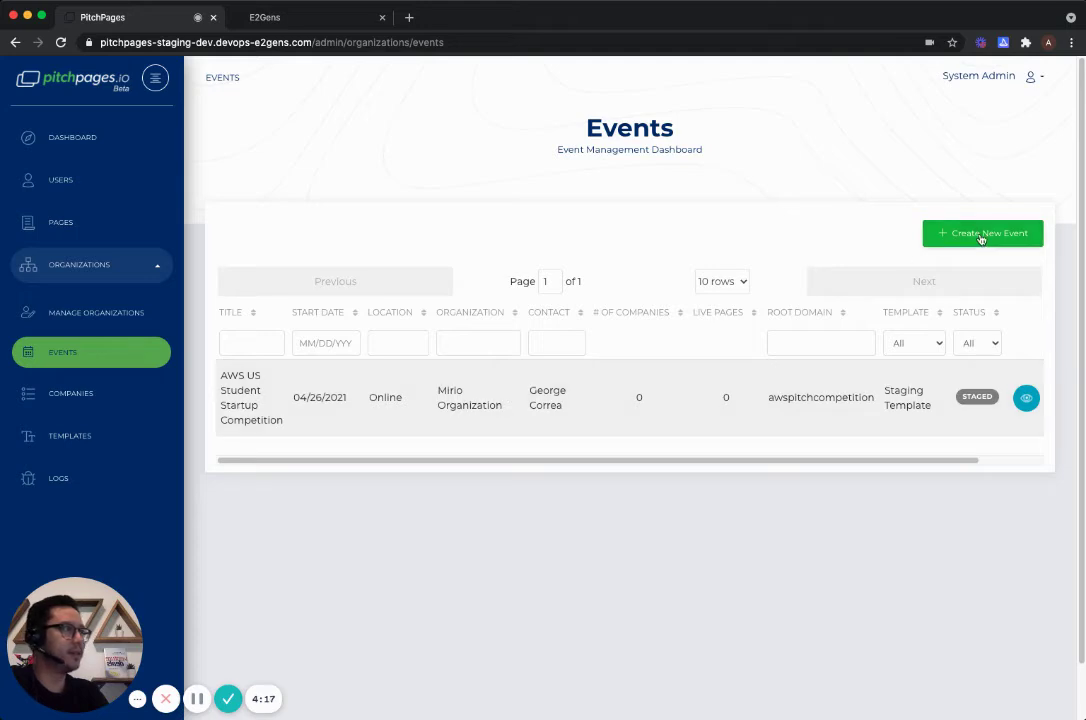
left_click(981, 236)
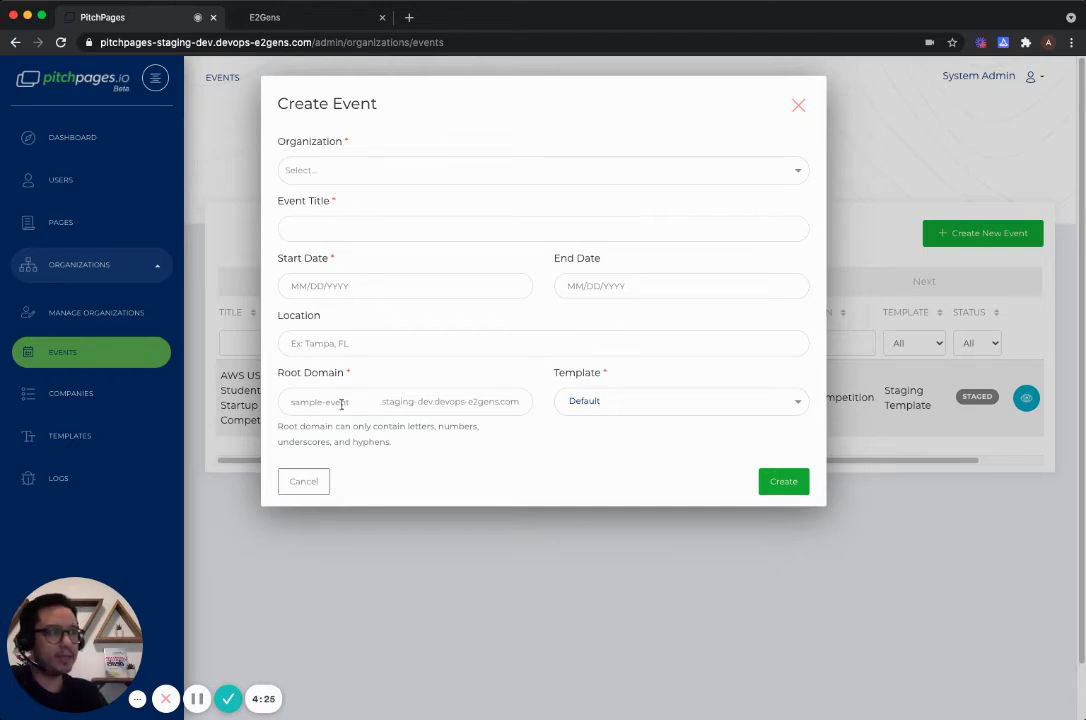
left_click(614, 404)
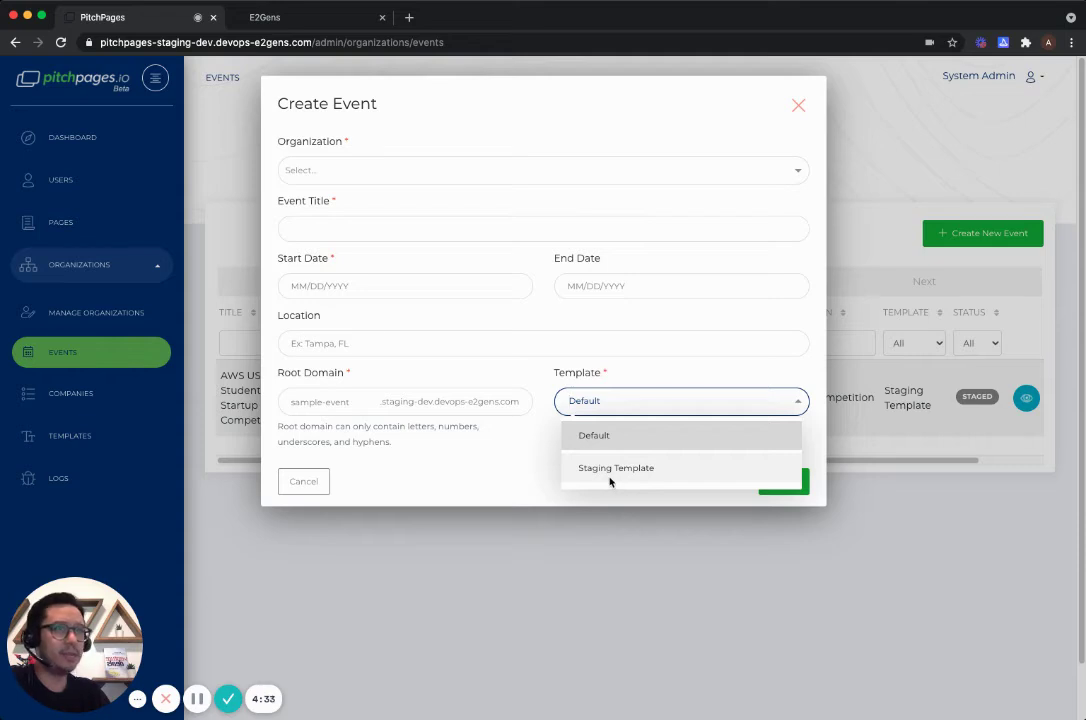
left_click(628, 411)
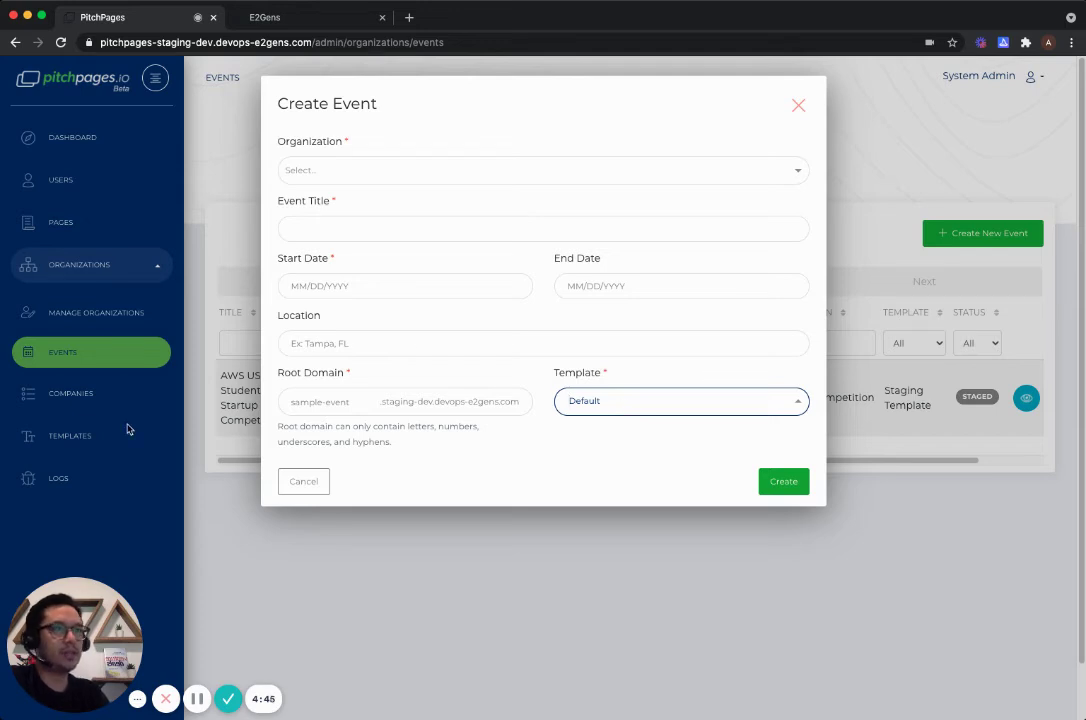
left_click(85, 440)
- Start a new wizard template and name it "New Template"
left_click(80, 438)
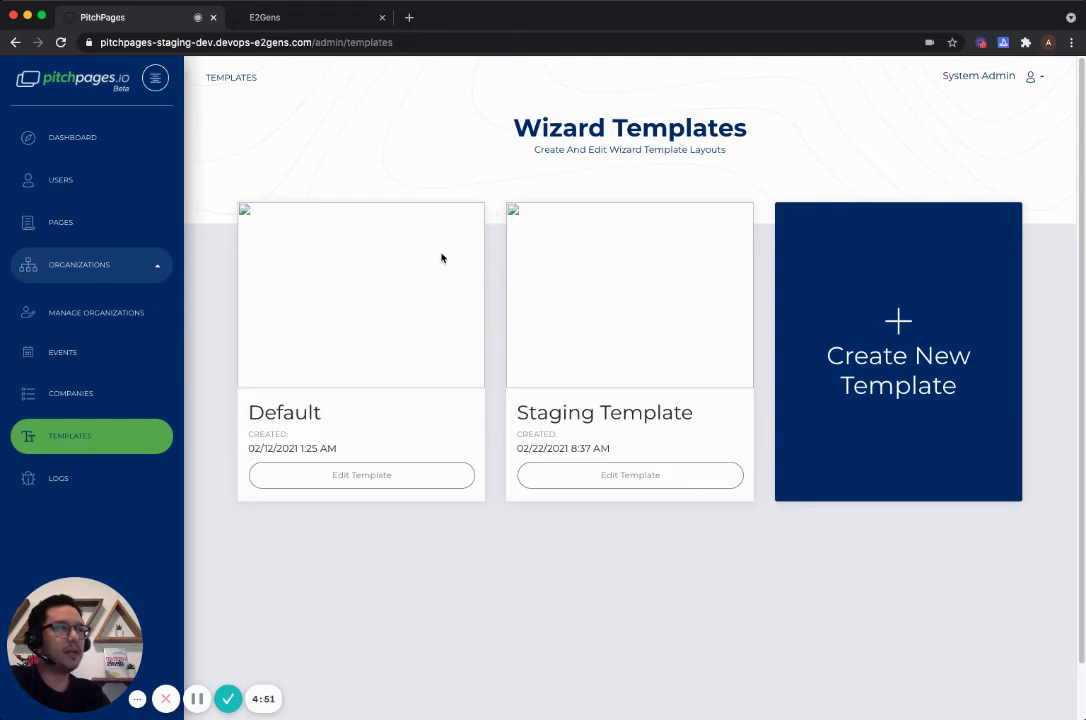
left_click(948, 360)
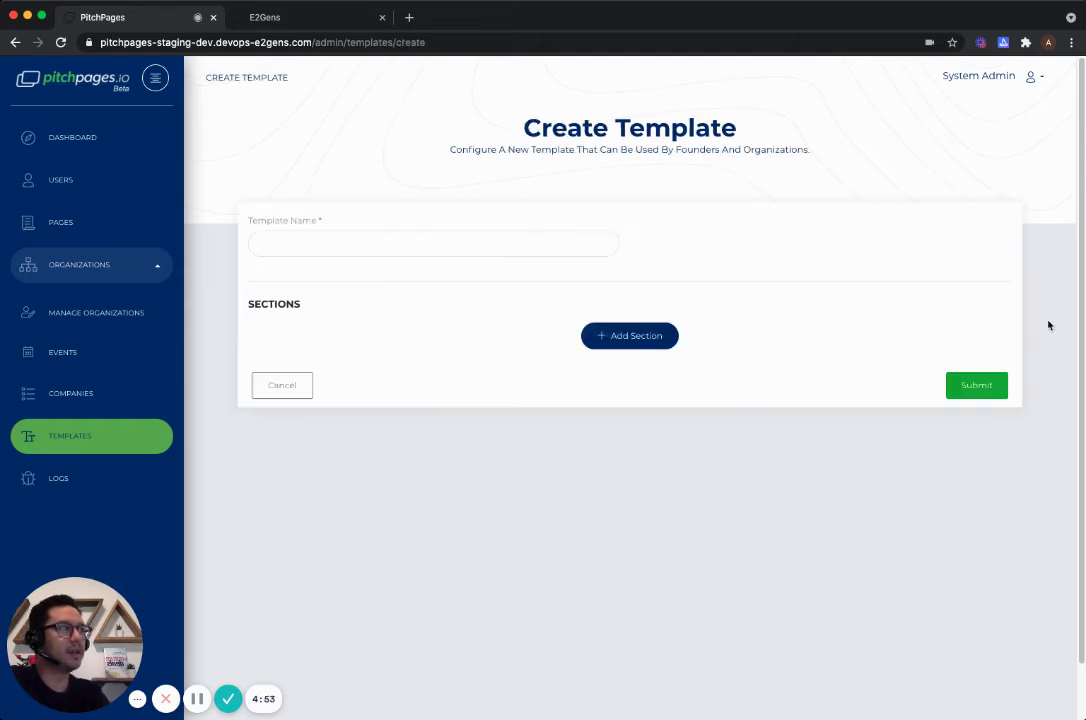
left_click(511, 248)
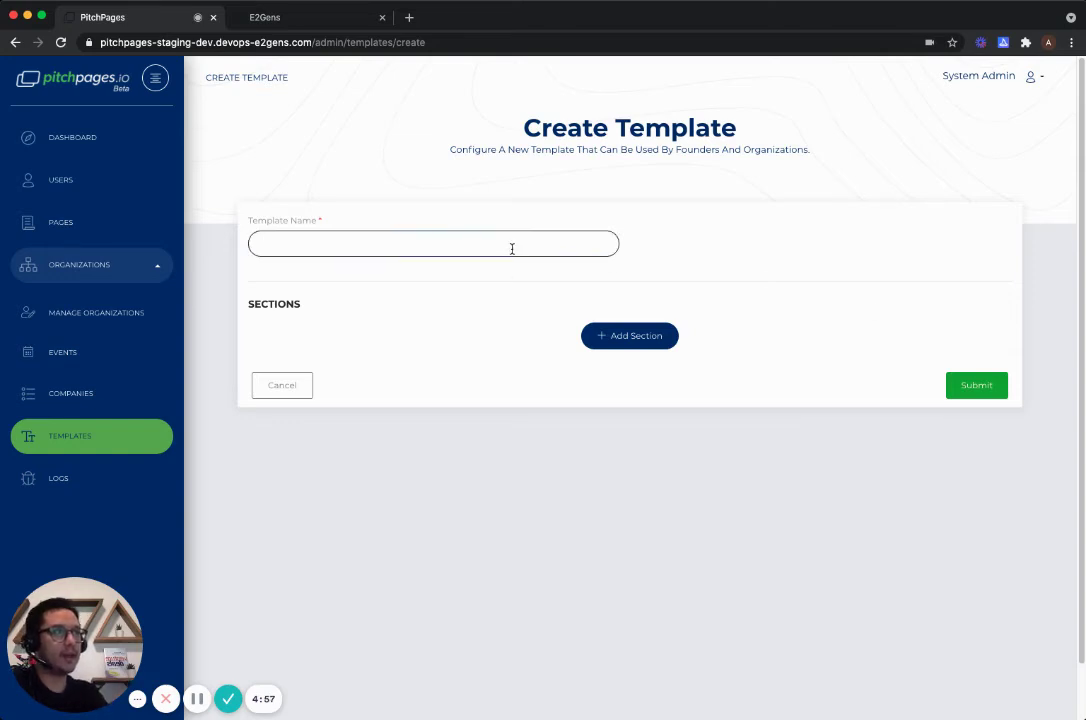
type("New")
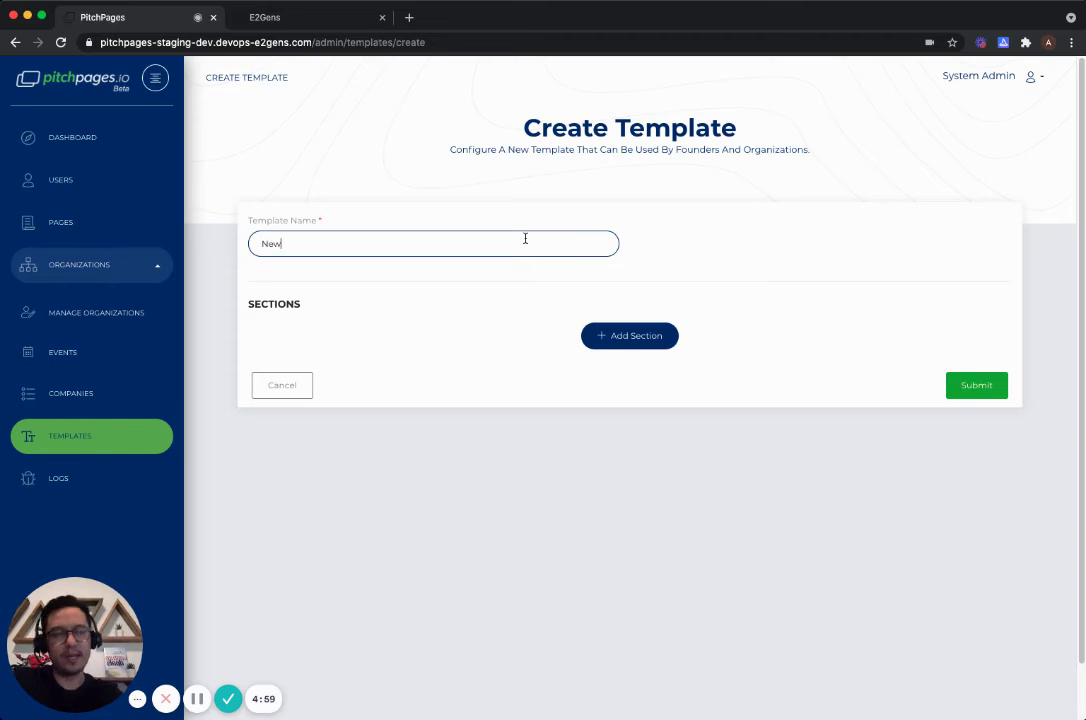
type(" Template")
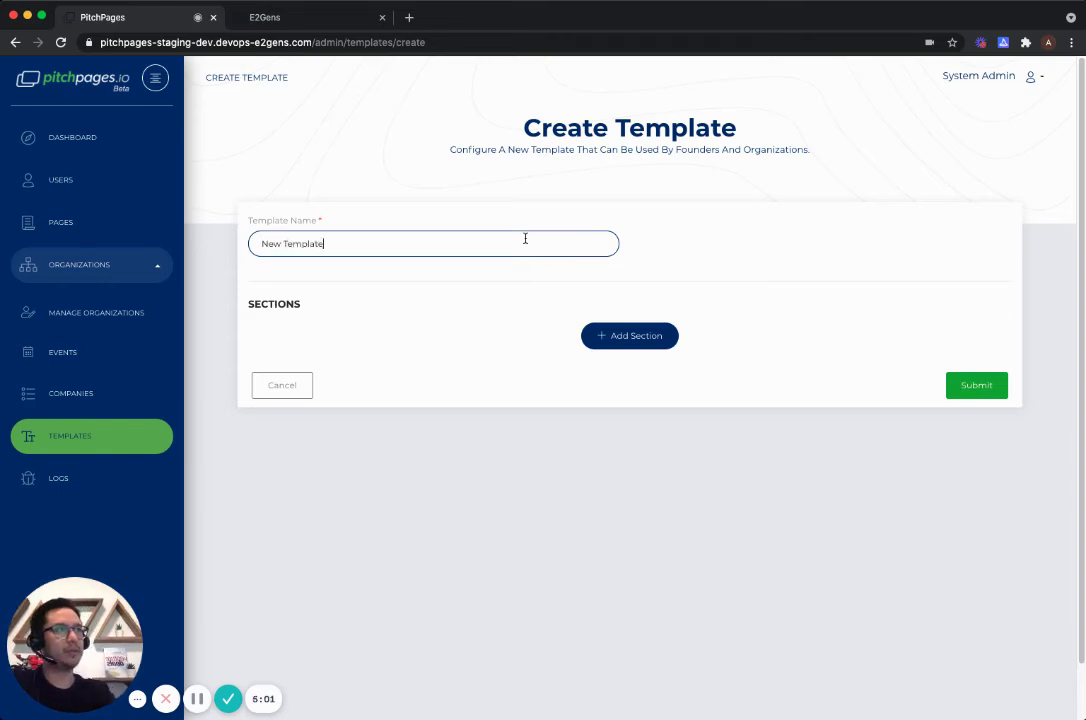
- Mark the Team, Projections, Solution and Introduction sections for the new template, and dismiss the section selection without submitting it
left_click(622, 342)
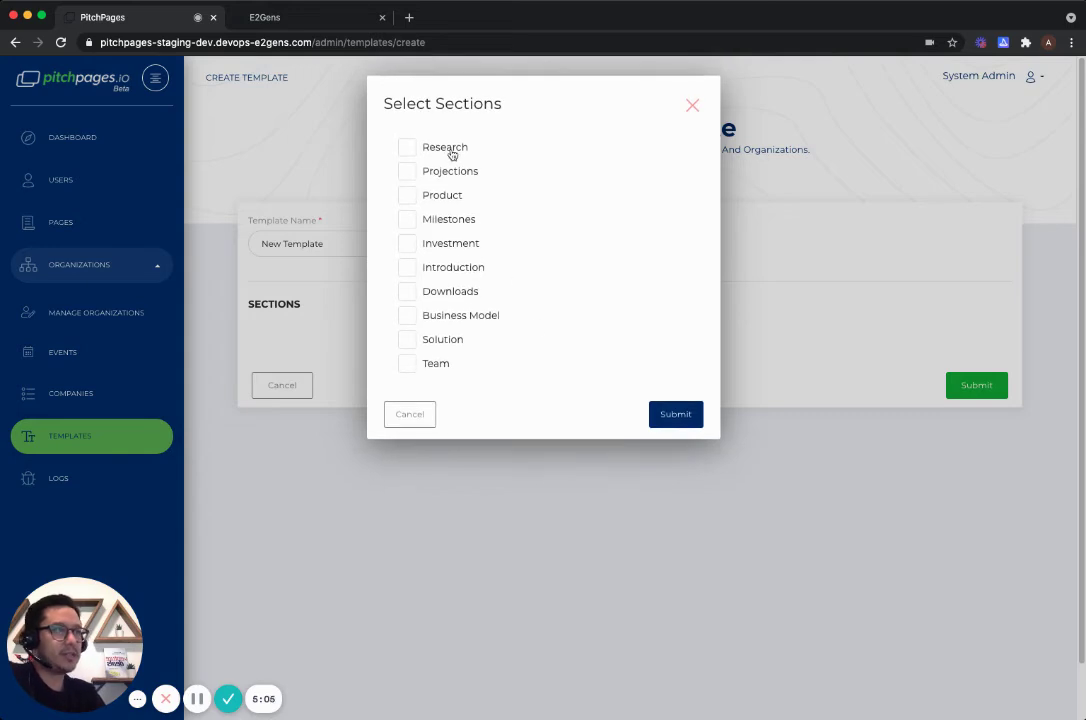
left_click(409, 364)
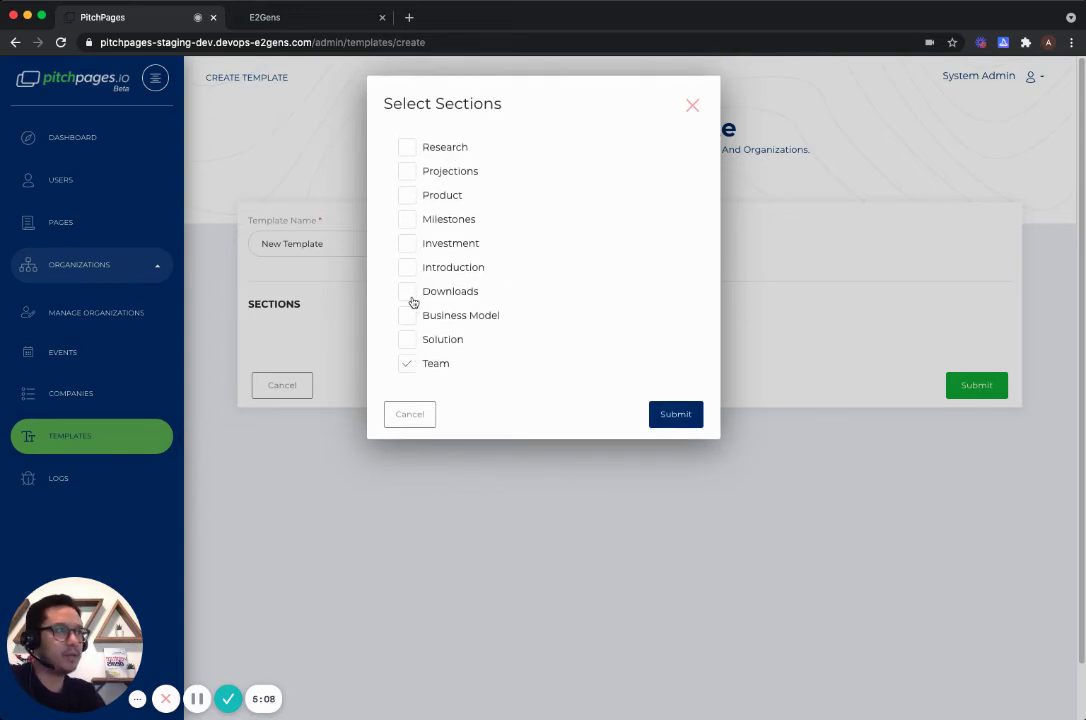
left_click(409, 293)
left_click(410, 366)
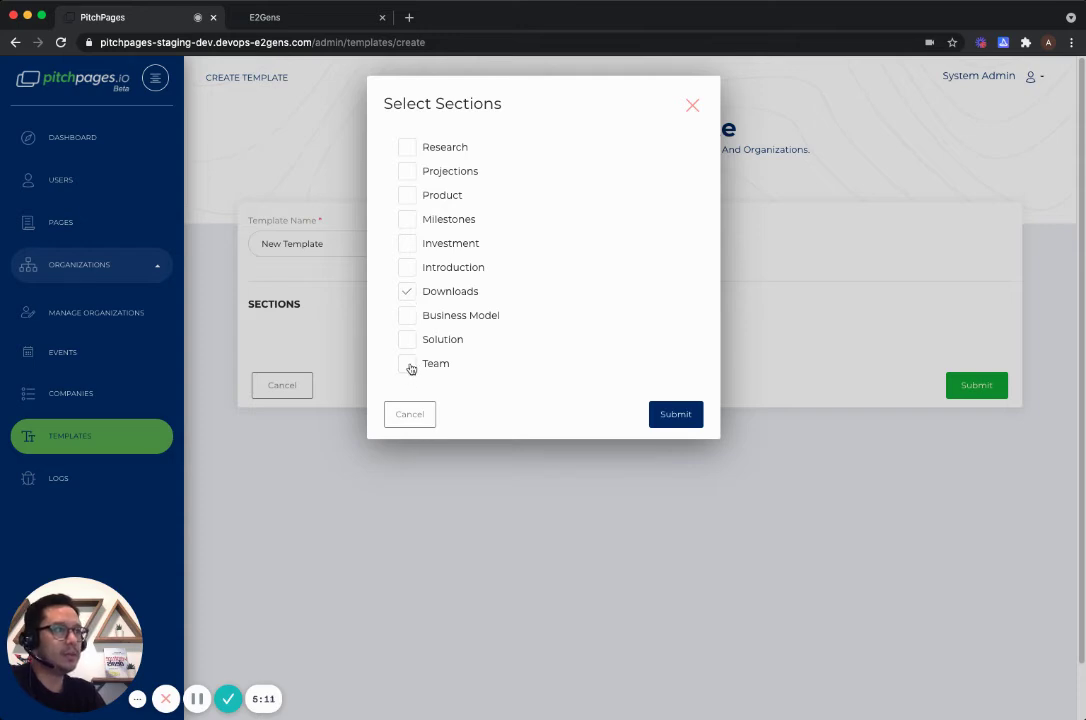
left_click(409, 366)
left_click(409, 293)
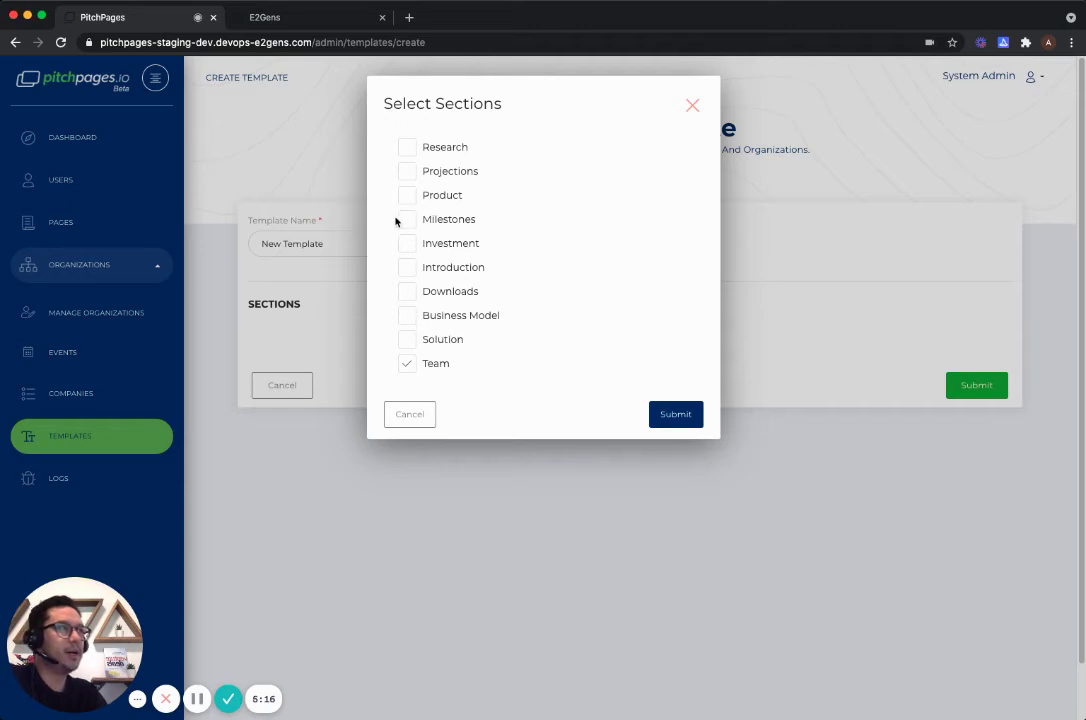
left_click(409, 171)
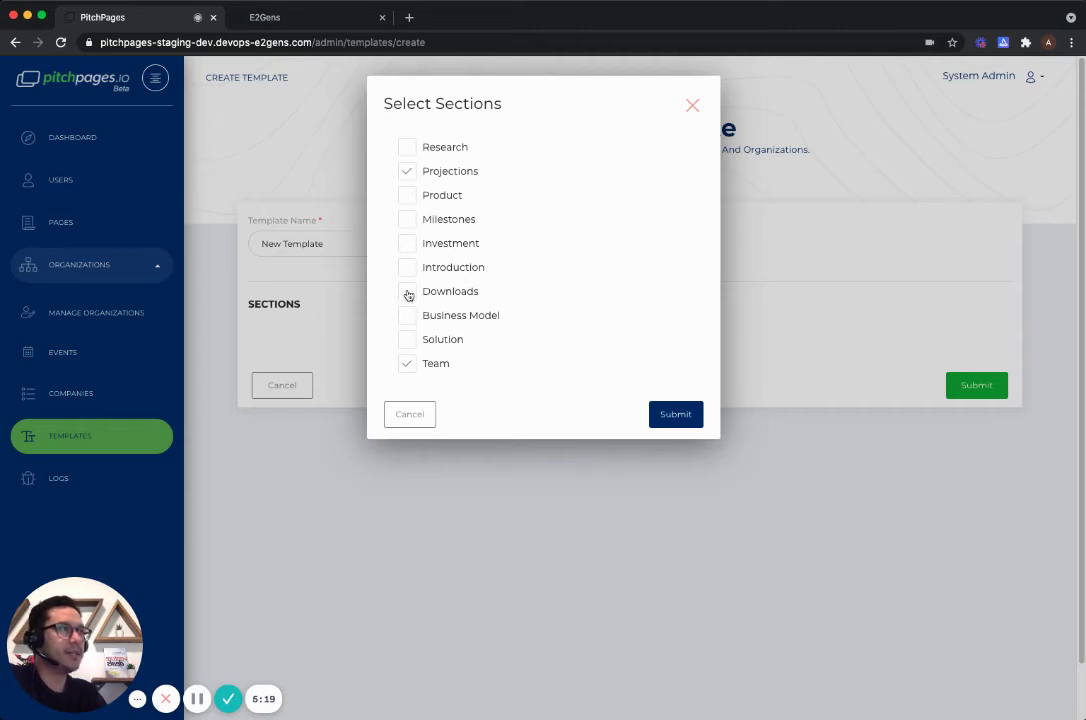
left_click(407, 340)
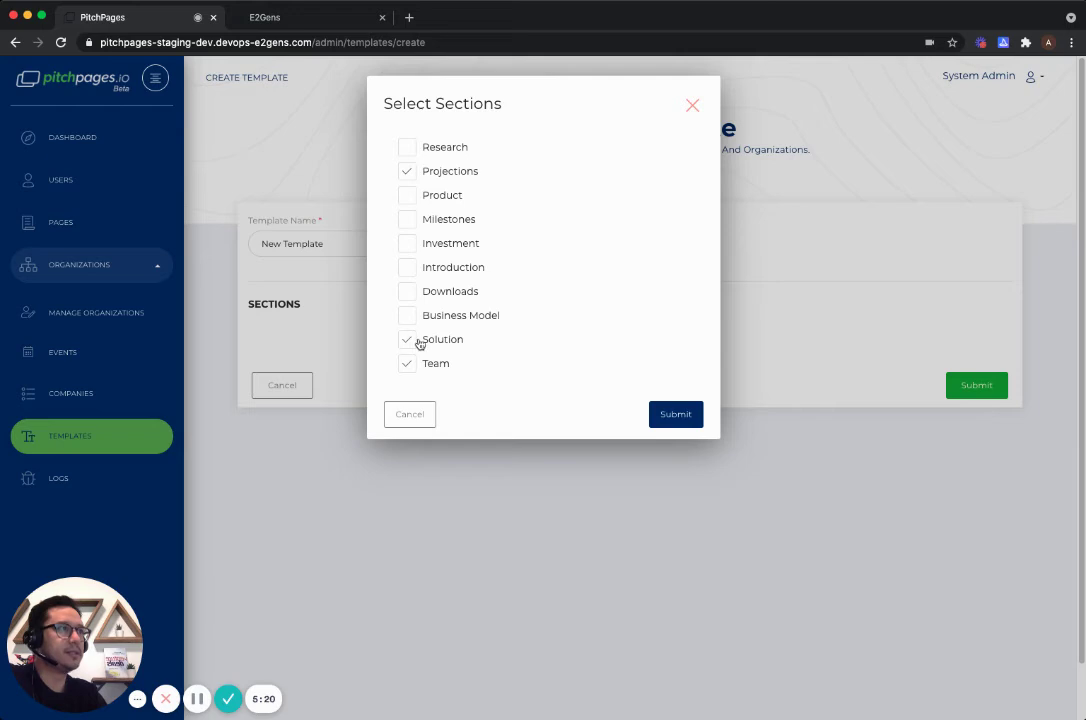
left_click(410, 279)
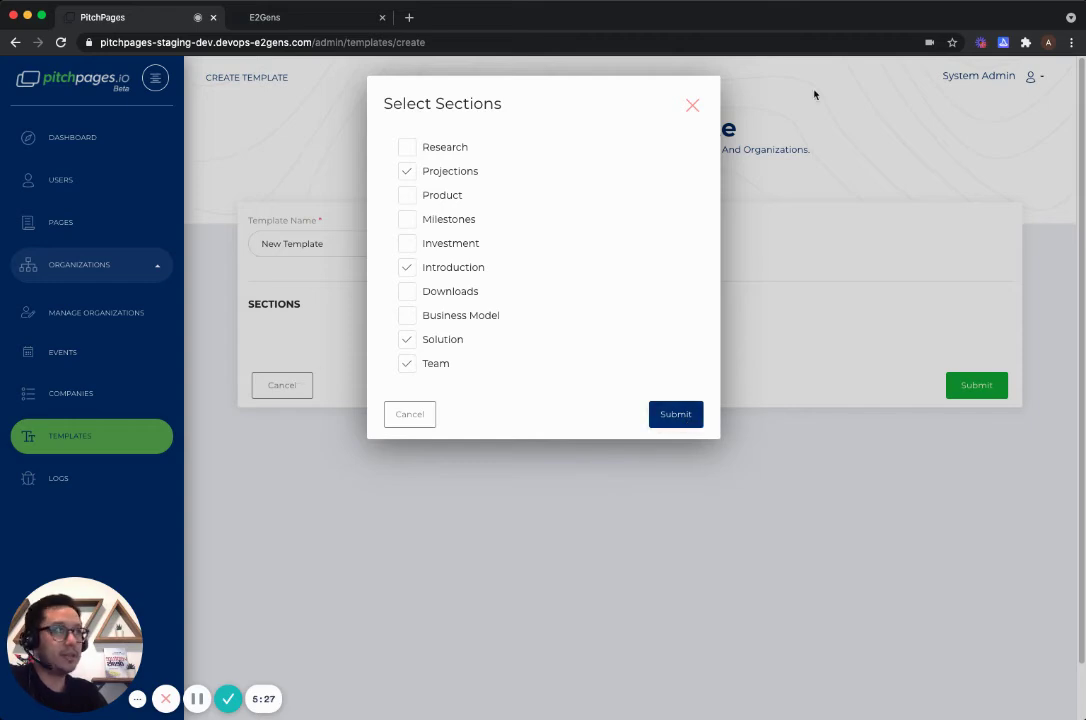
left_click(693, 106)
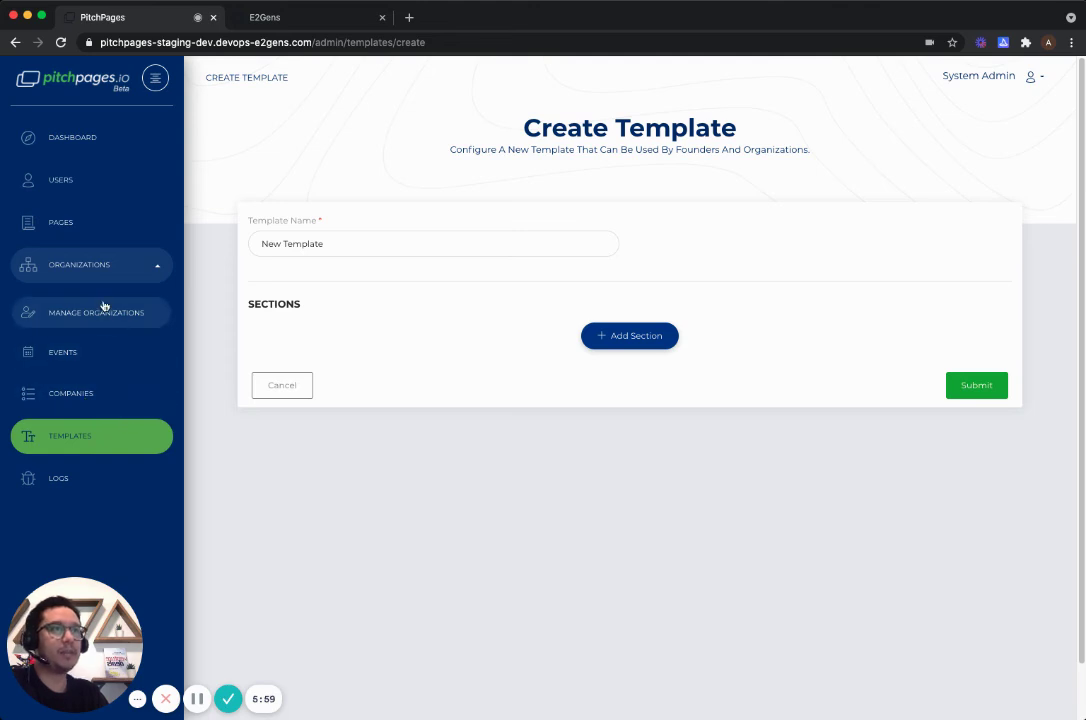
- Open the AWS US Student Startup Competition from the events list and look over its event pitch pages area
left_click(92, 353)
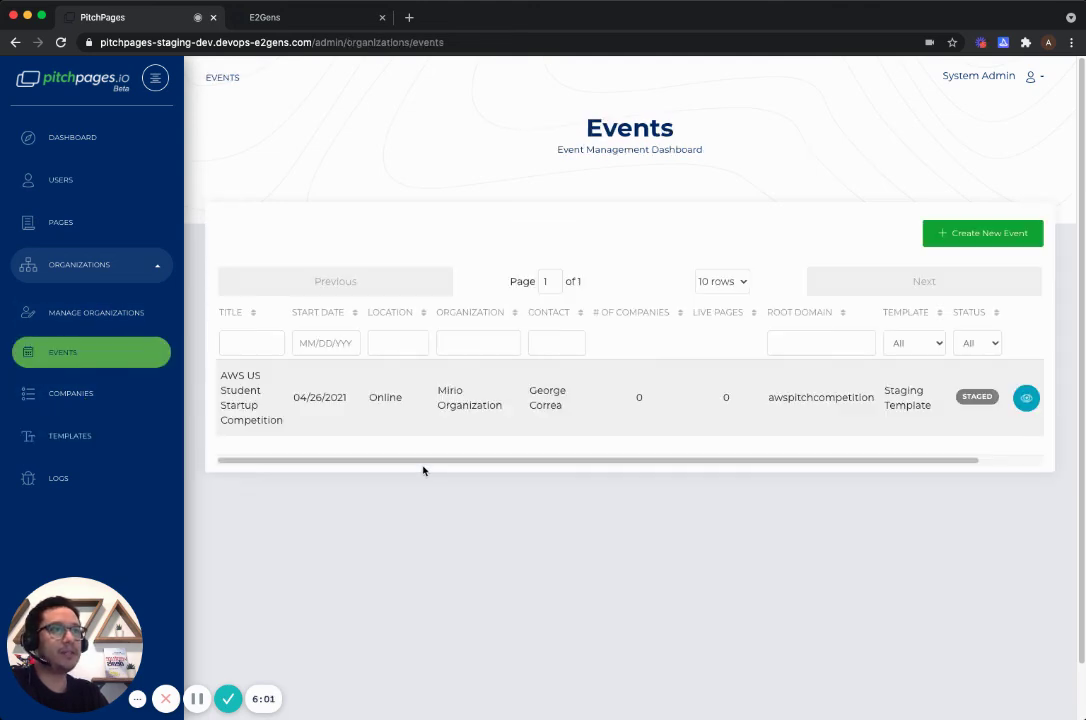
left_click(1026, 398)
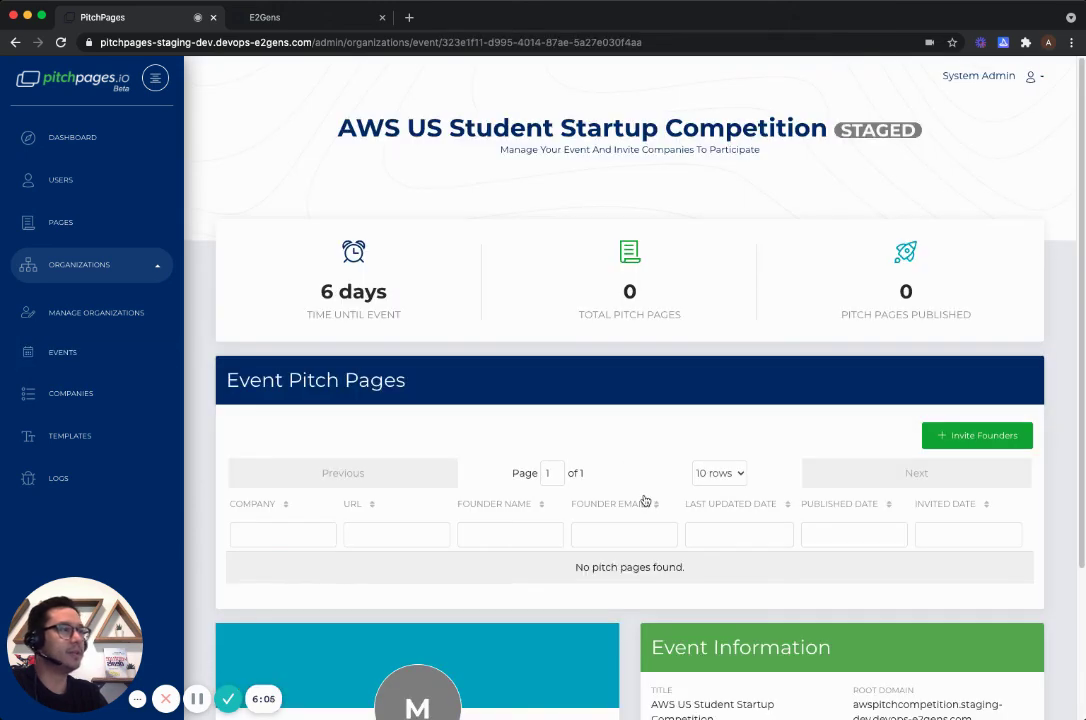
scroll(642, 494, "down", 2)
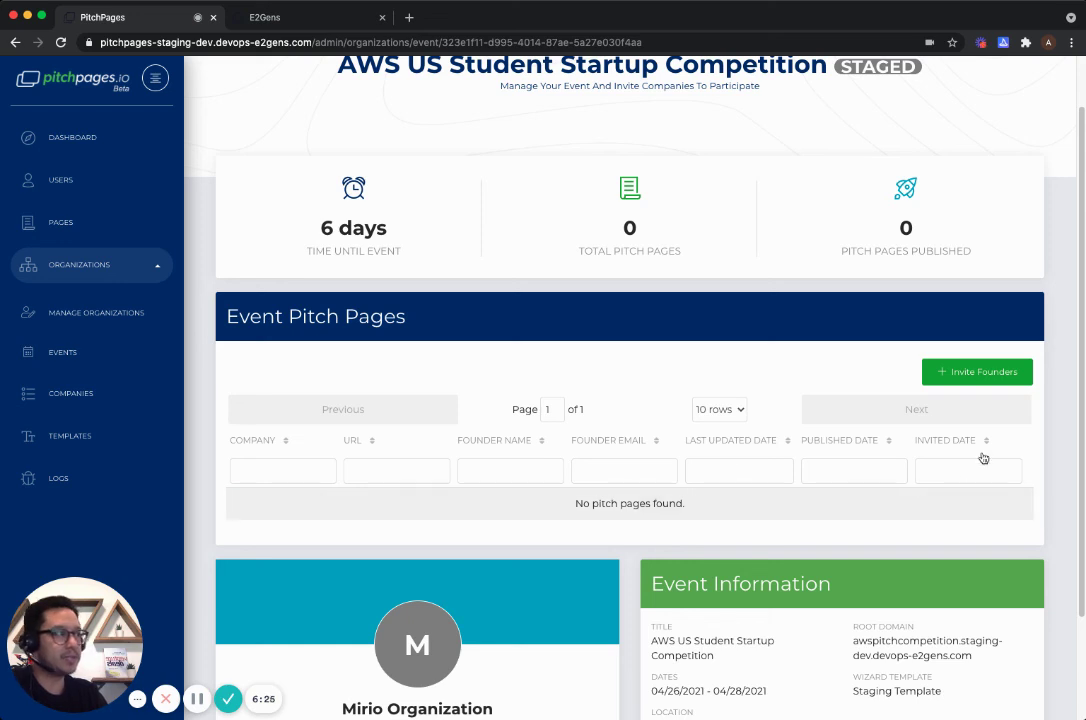
scroll(490, 398, "up", 1)
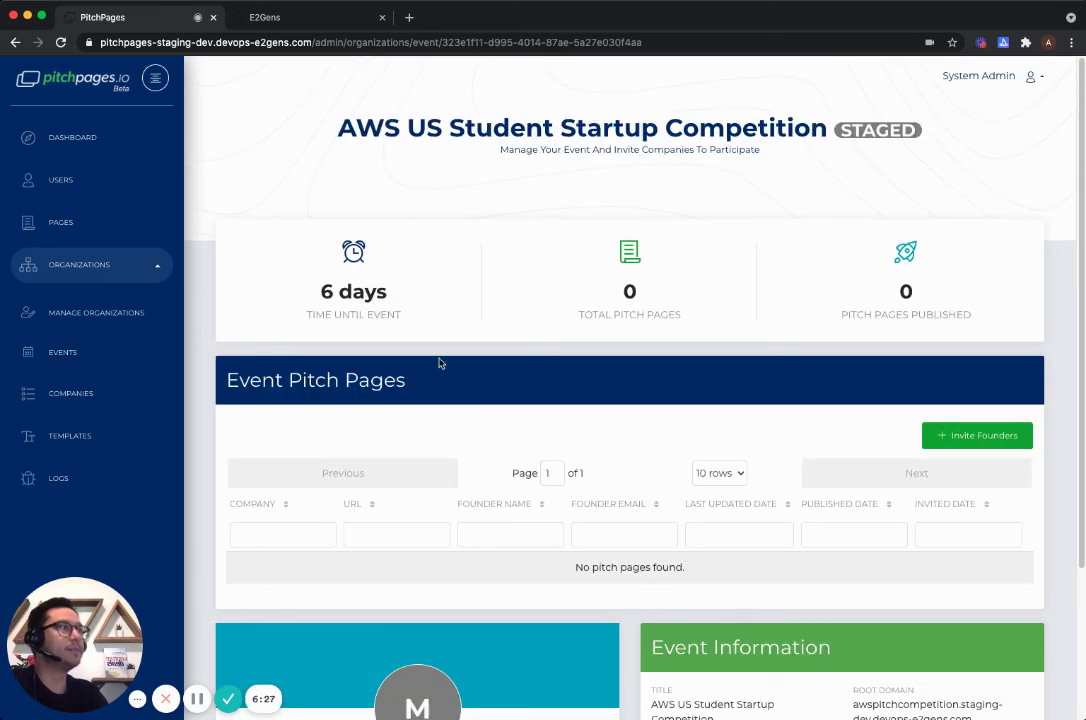